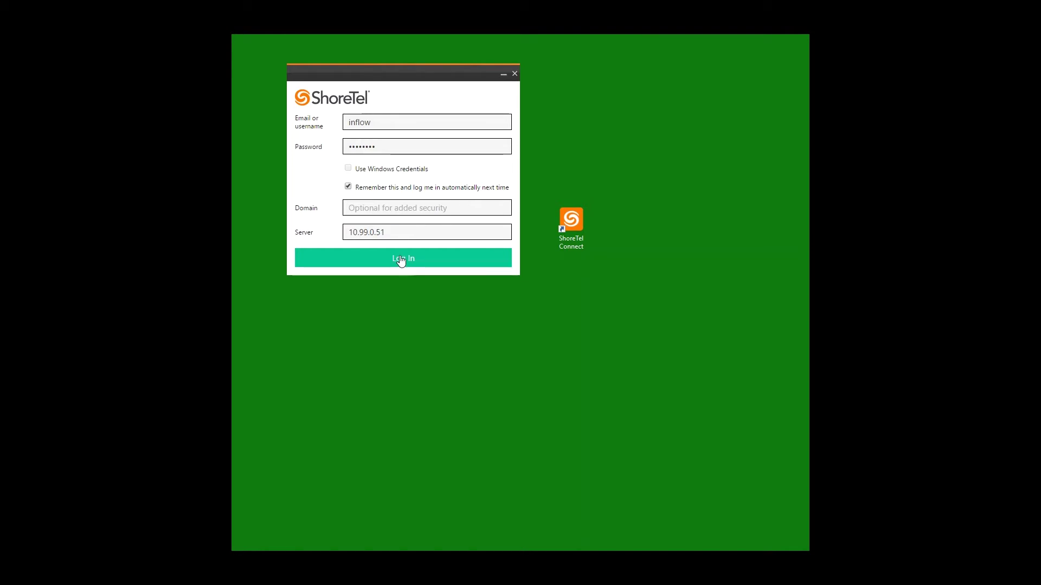
- Sign in as inflow on server 10.99.0.51 with automatic login remembered
click(400, 258)
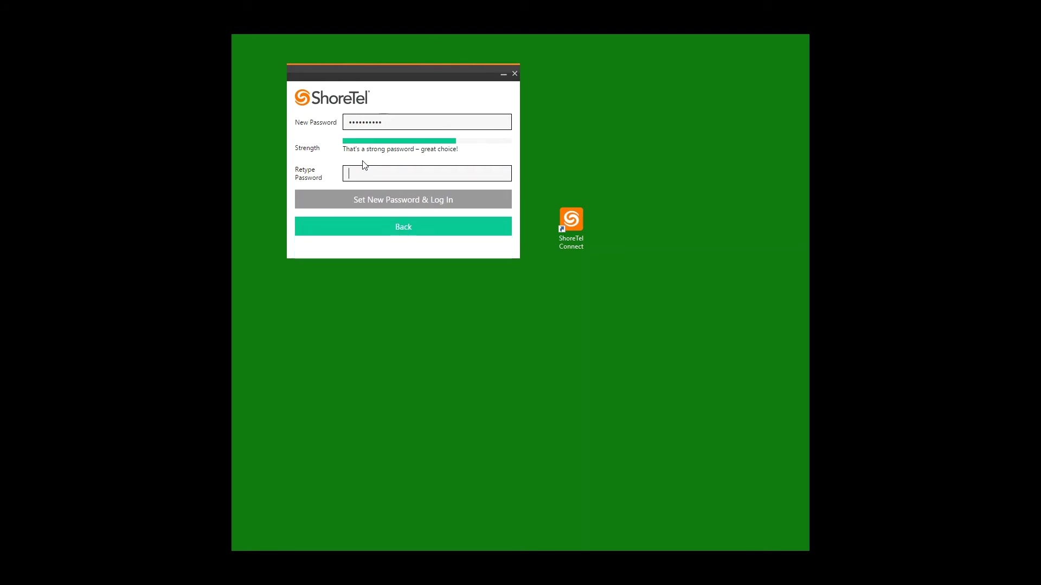
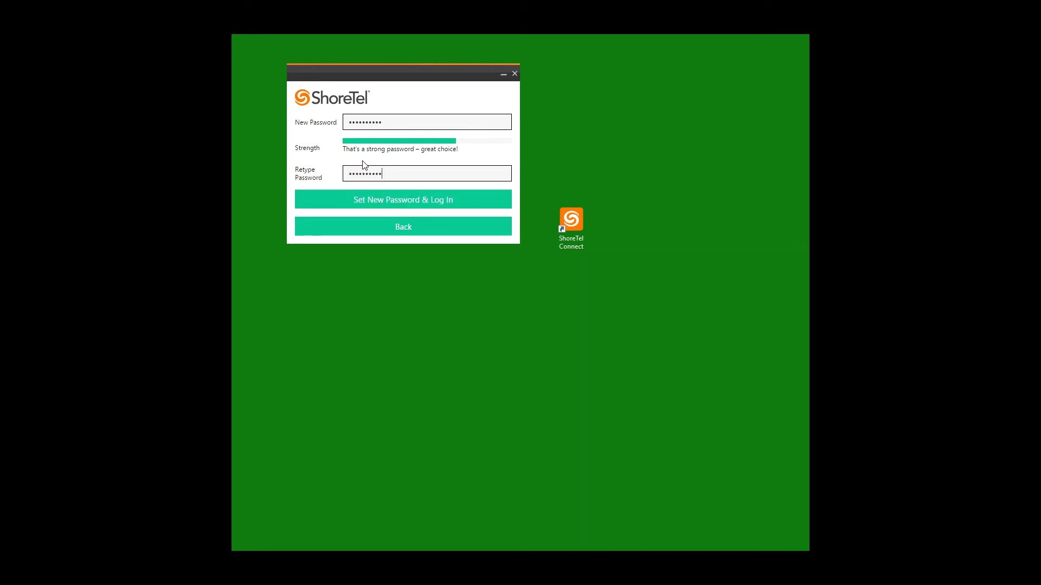